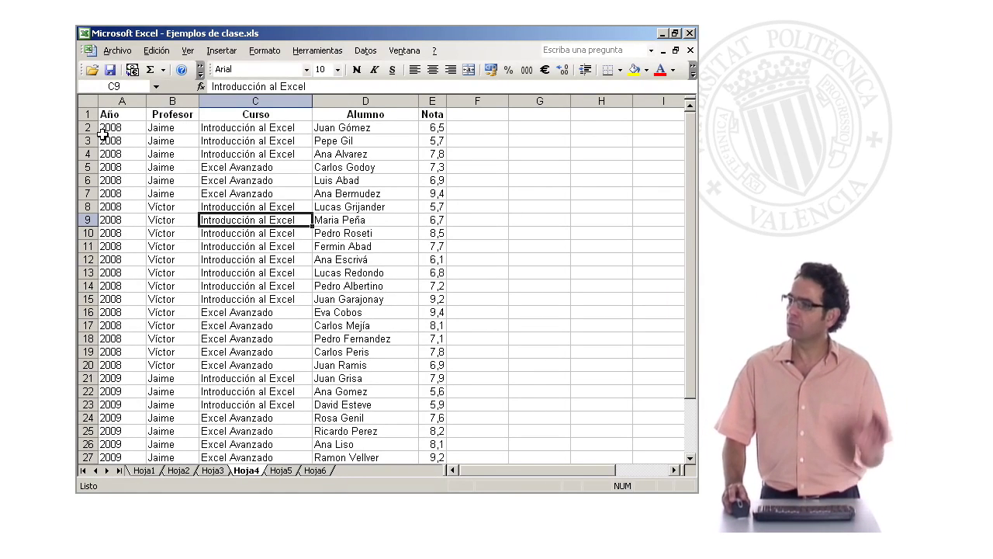
- Review the student, Nota and Profesor entries, selecting Jaime's courses and grades and moving to Víctor's rows
{"action": "left_click", "coordinate": [385, 177]}
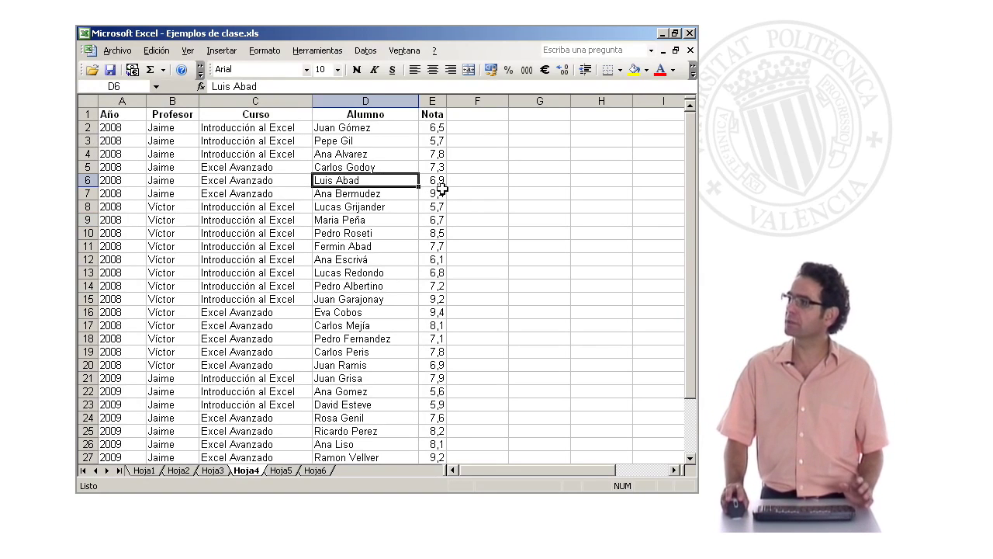
{"action": "left_click", "coordinate": [440, 185]}
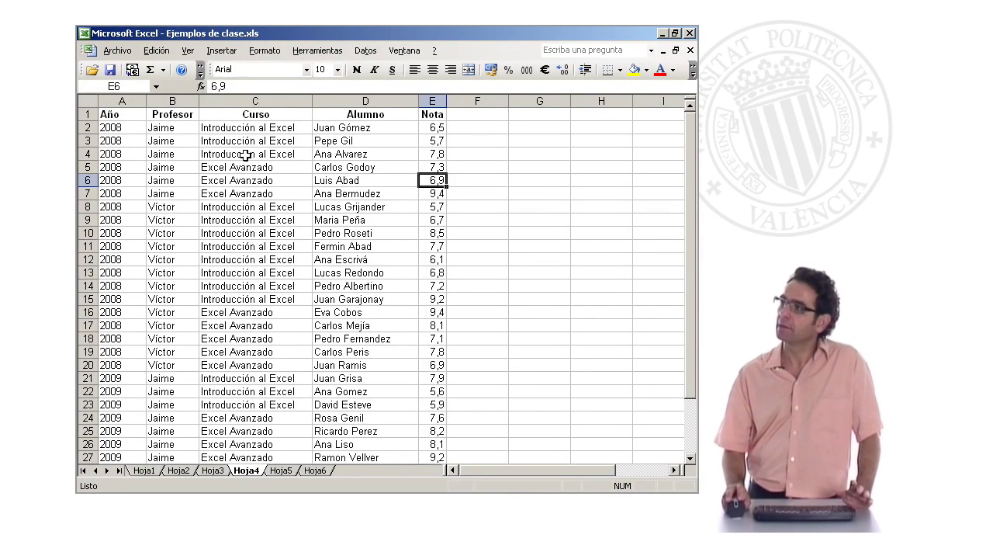
{"action": "left_click", "coordinate": [159, 169]}
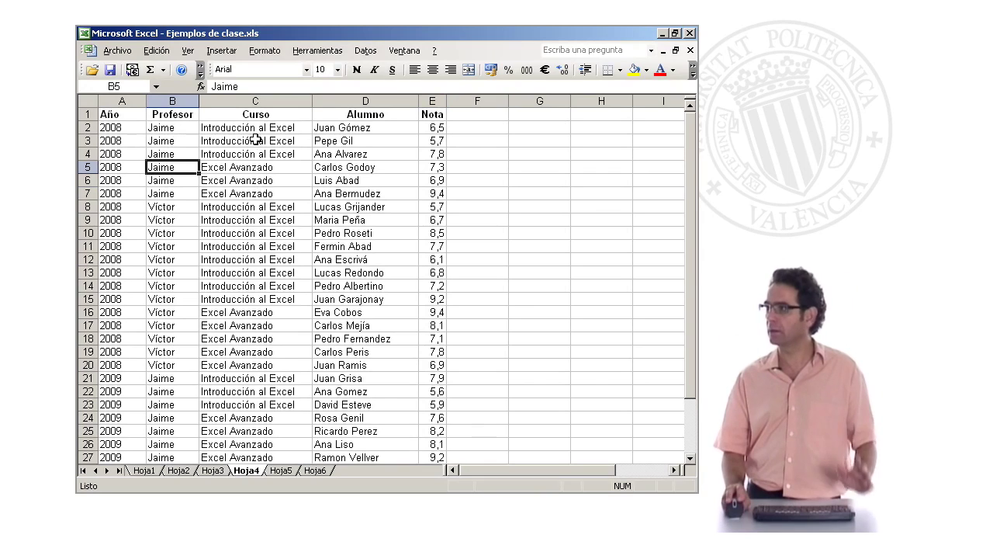
{"action": "left_click_drag", "start_coordinate": [253, 128], "coordinate": [247, 150]}
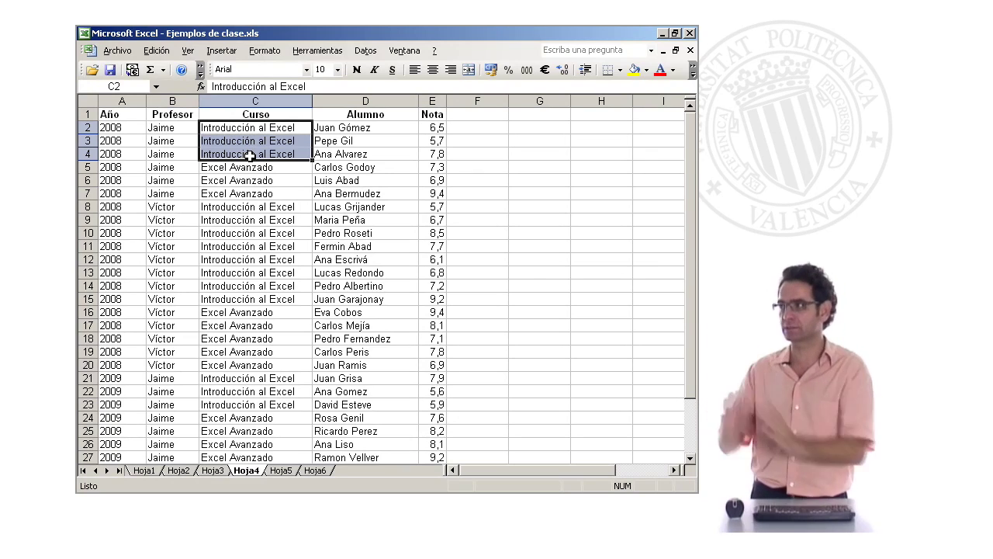
{"action": "left_click_drag", "start_coordinate": [165, 192], "coordinate": [165, 128]}
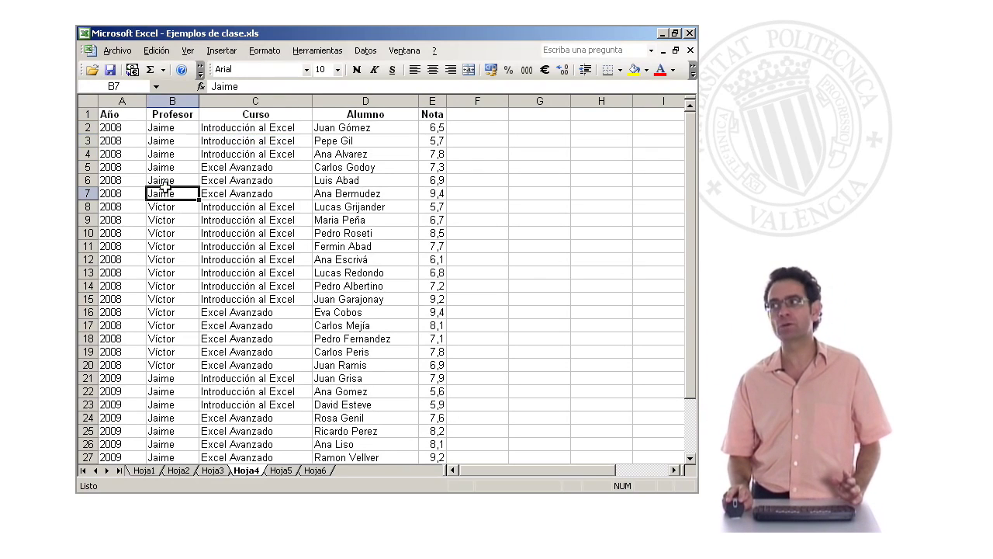
{"action": "left_click_drag", "start_coordinate": [439, 194], "coordinate": [423, 128]}
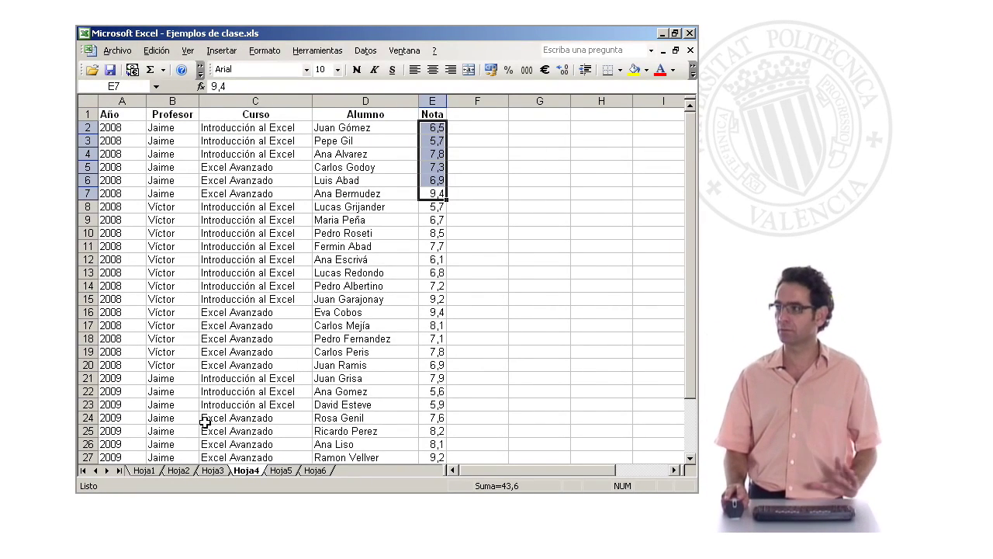
{"action": "left_click", "coordinate": [222, 248]}
{"action": "left_click", "coordinate": [172, 245]}
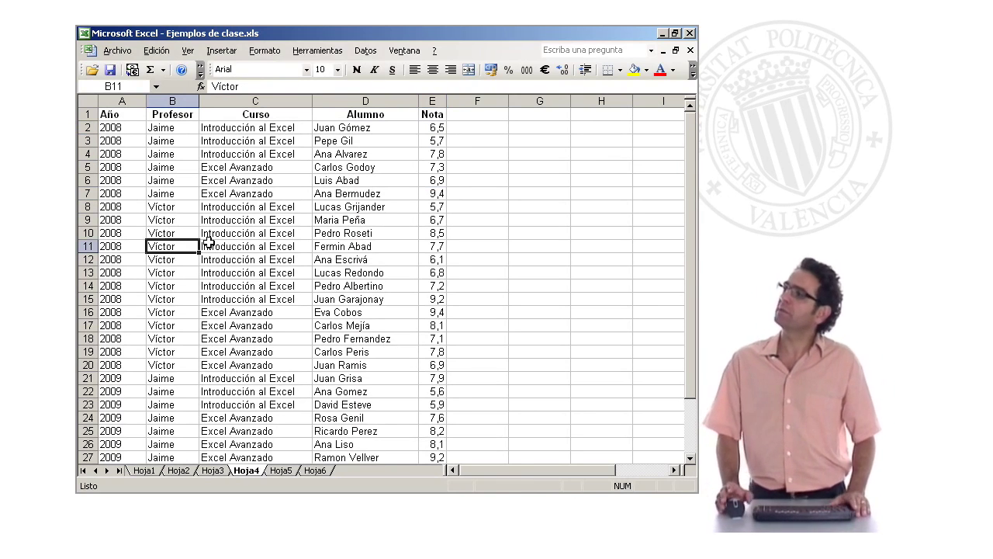
- Add Promedio subtotals of Nota at each change in Profesor
{"action": "left_click", "coordinate": [366, 51]}
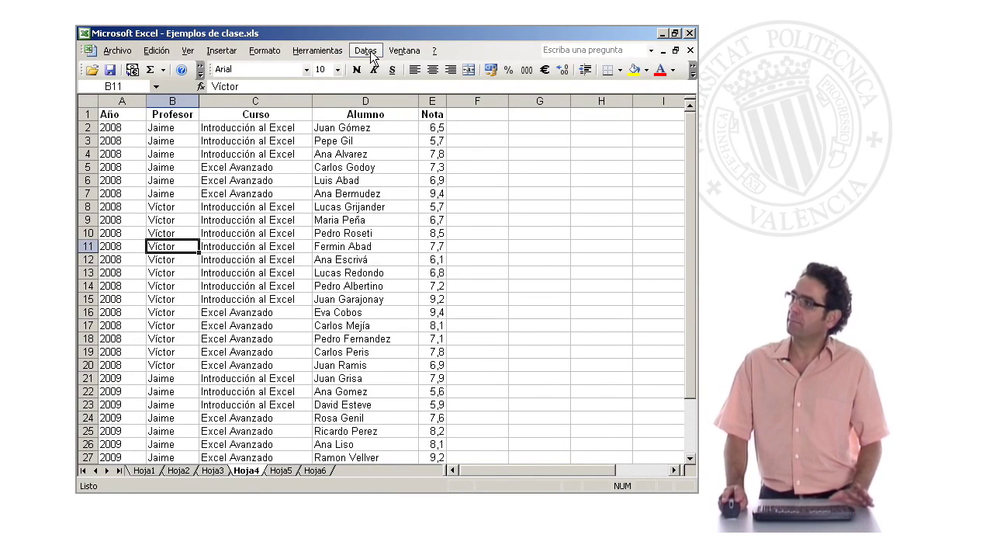
{"action": "left_click", "coordinate": [418, 119]}
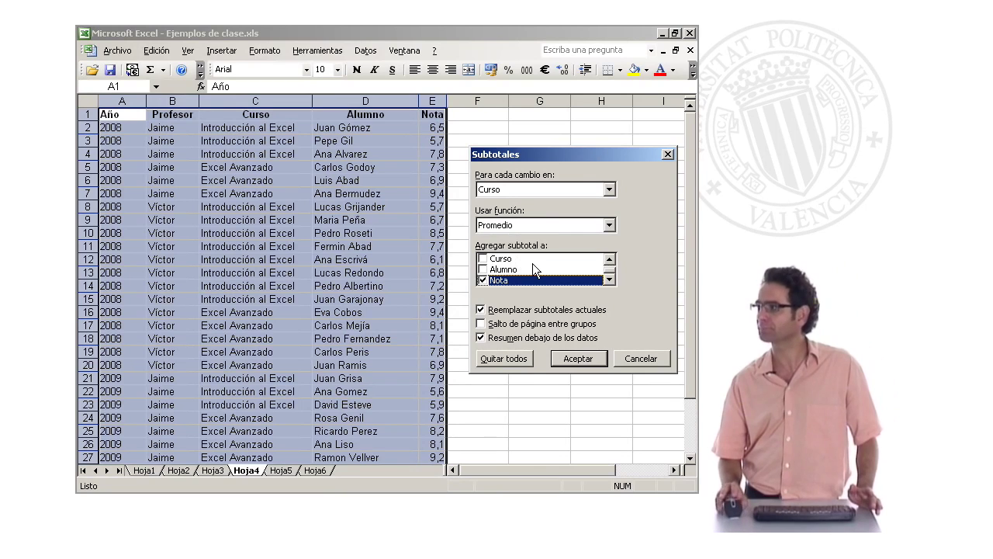
{"action": "left_click", "coordinate": [553, 190]}
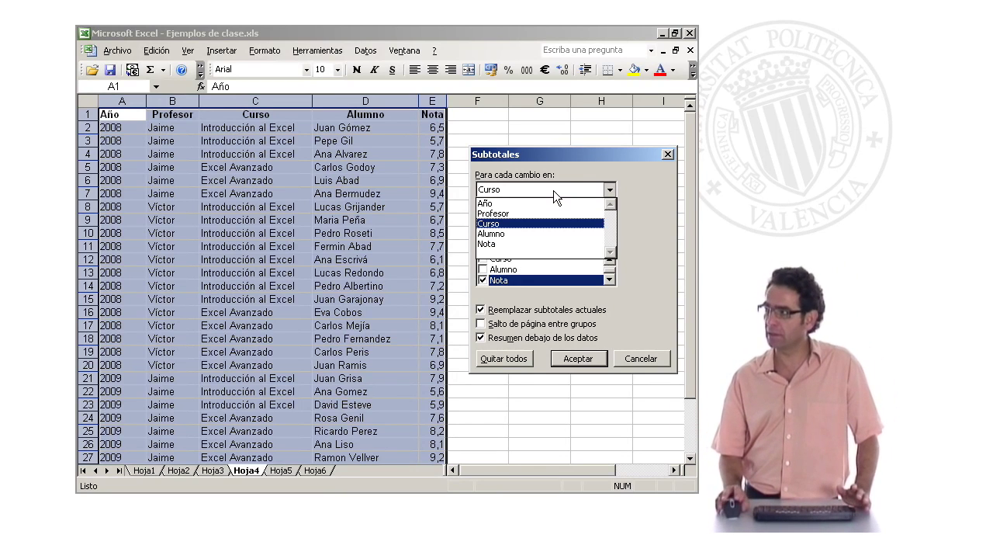
{"action": "left_click", "coordinate": [504, 213]}
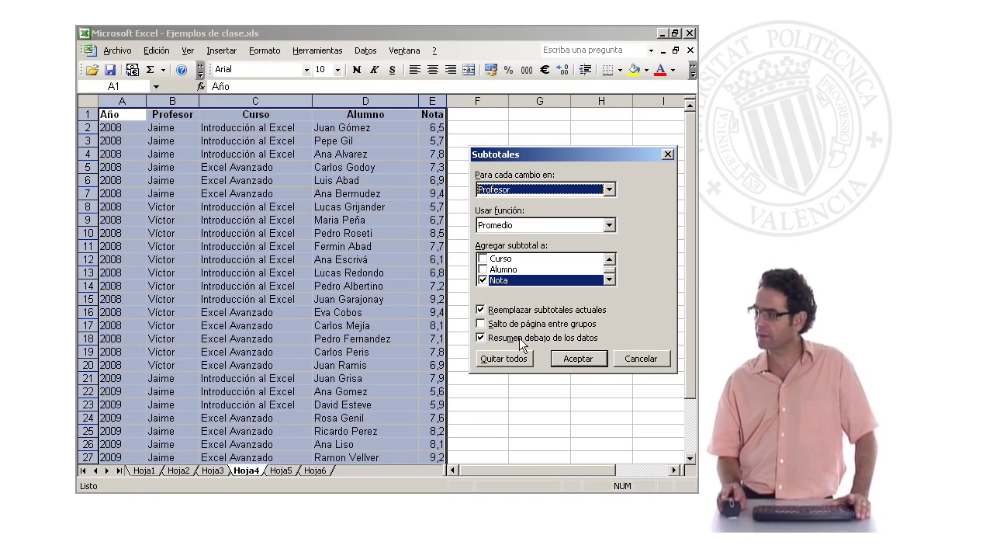
{"action": "left_click", "coordinate": [577, 359]}
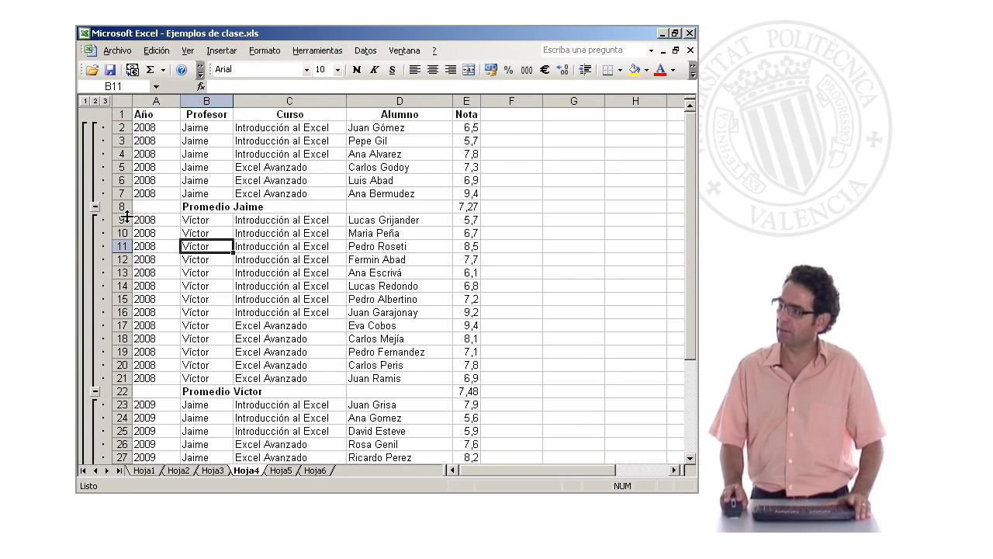
{"action": "left_click", "coordinate": [95, 207]}
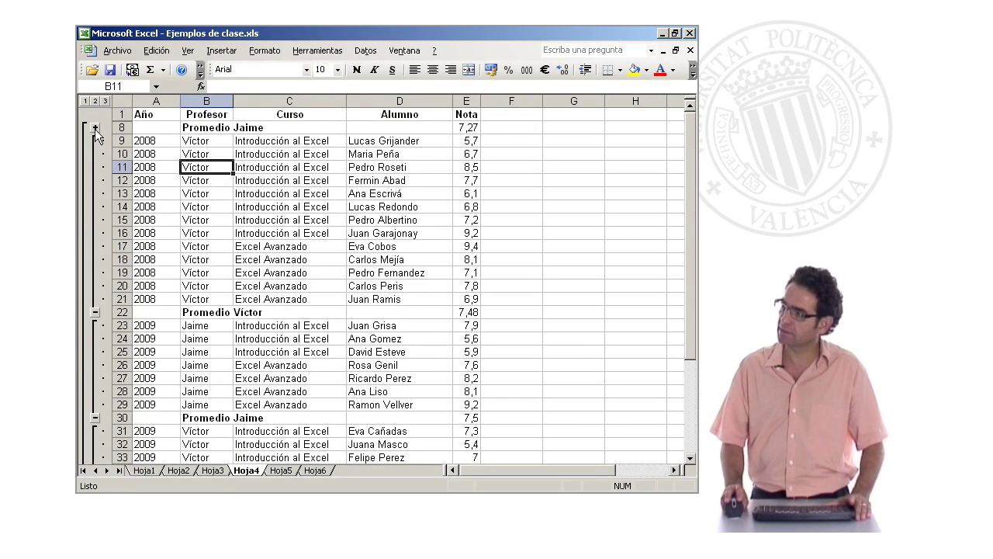
{"action": "left_click", "coordinate": [95, 128]}
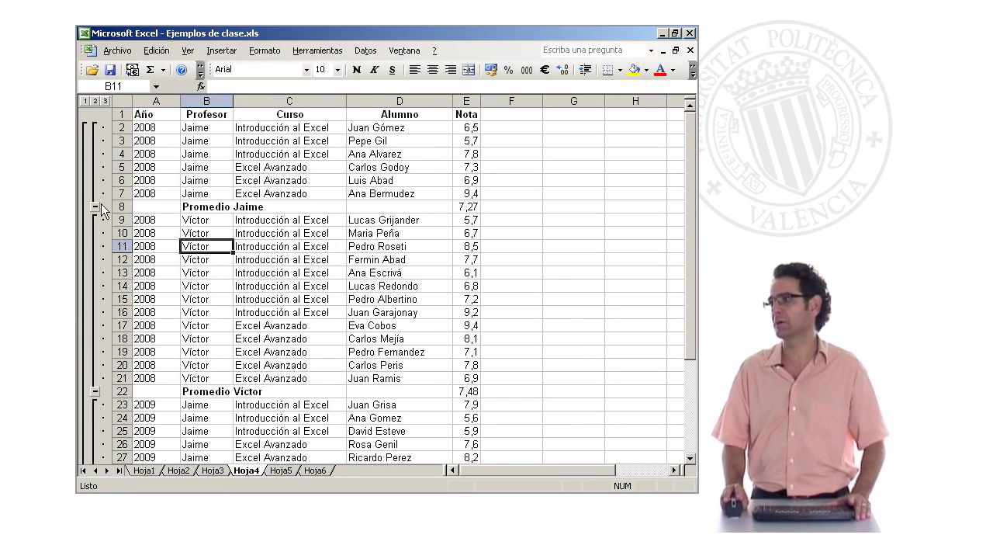
- Collapse to outline level 2 and check the SUBTOTALES formulas behind Jaime's and Víctor's averages
{"action": "left_click", "coordinate": [95, 101]}
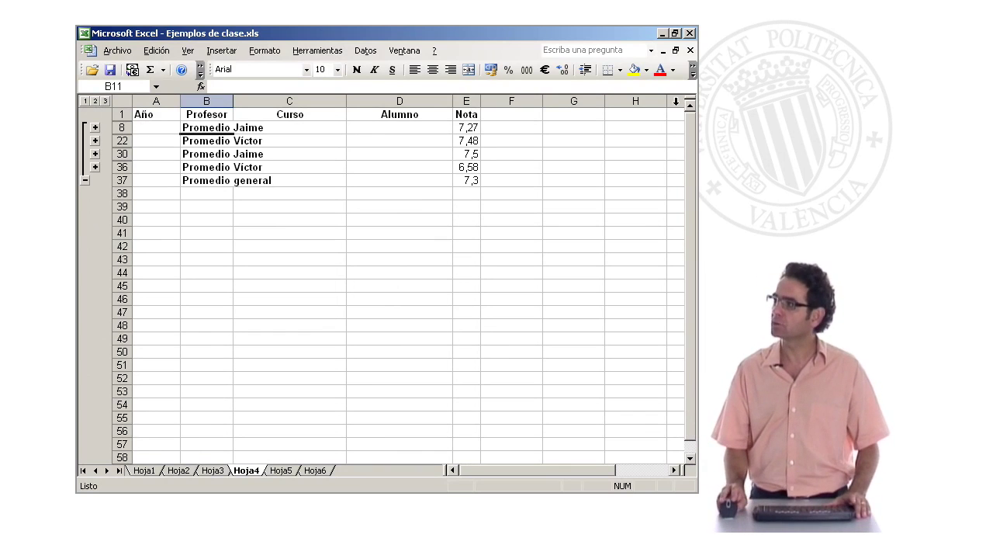
{"action": "left_click", "coordinate": [462, 128]}
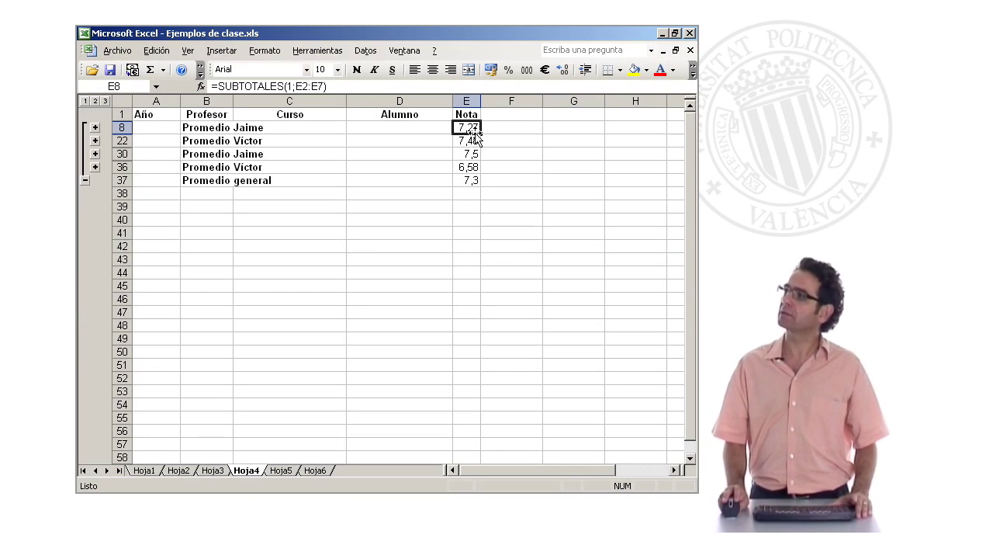
{"action": "left_click", "coordinate": [473, 141]}
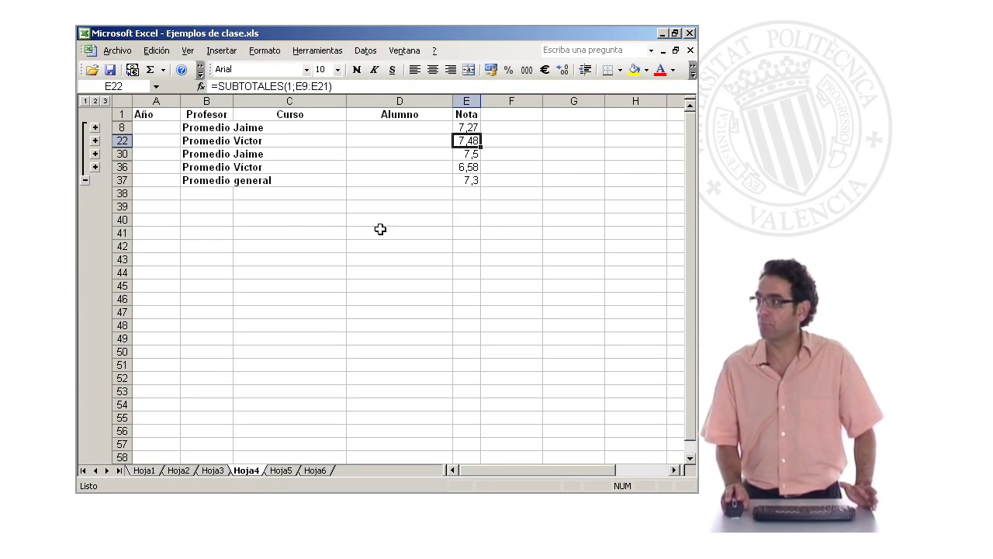
- Step through outline levels 1, 2 and 3 to show all student rows again
{"action": "left_click", "coordinate": [86, 102]}
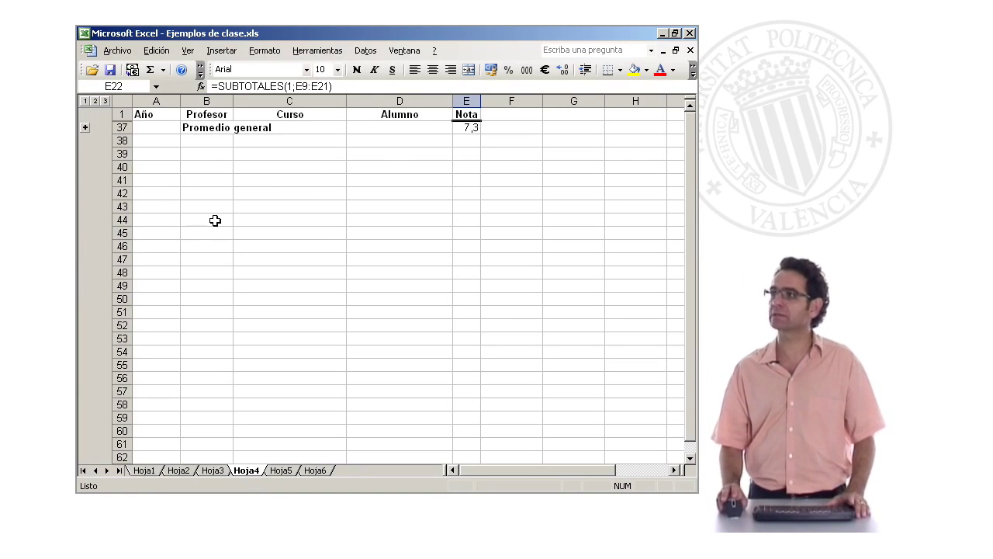
{"action": "left_click", "coordinate": [95, 101]}
{"action": "left_click", "coordinate": [105, 102]}
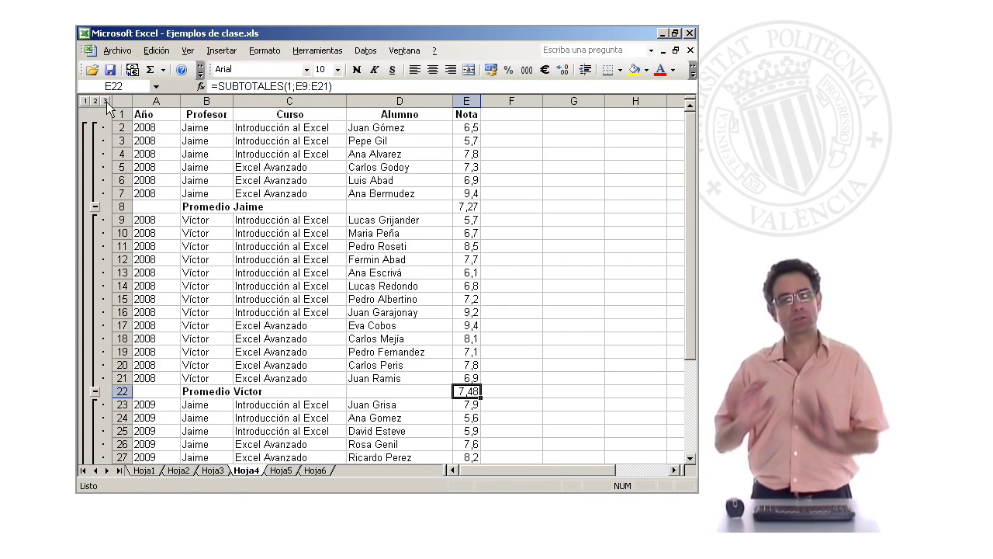